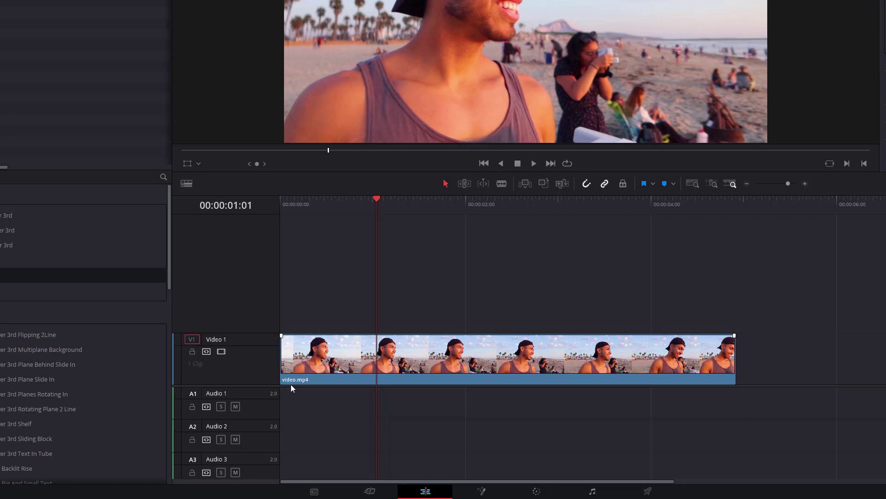
Drag the video.mp4 clip up onto a new V2 track, then deselect it.
left_click(318, 361)
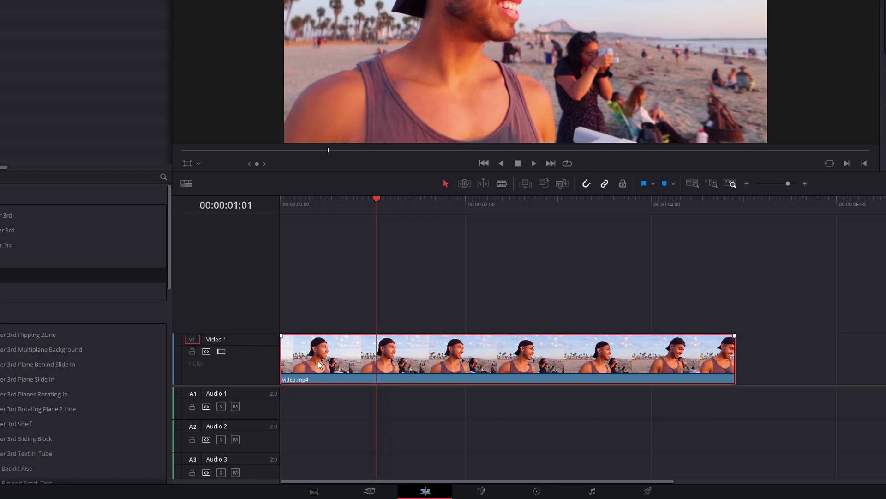
left_click_drag(317, 336, 318, 319)
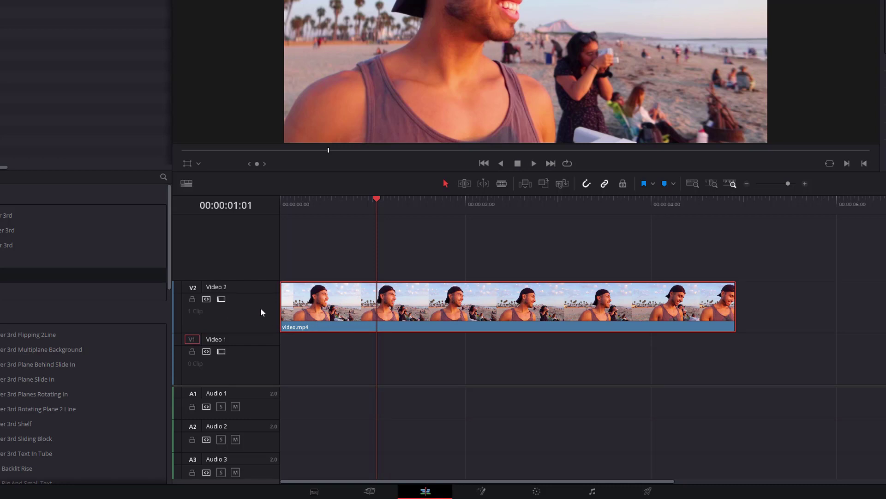
left_click_drag(296, 356, 607, 370)
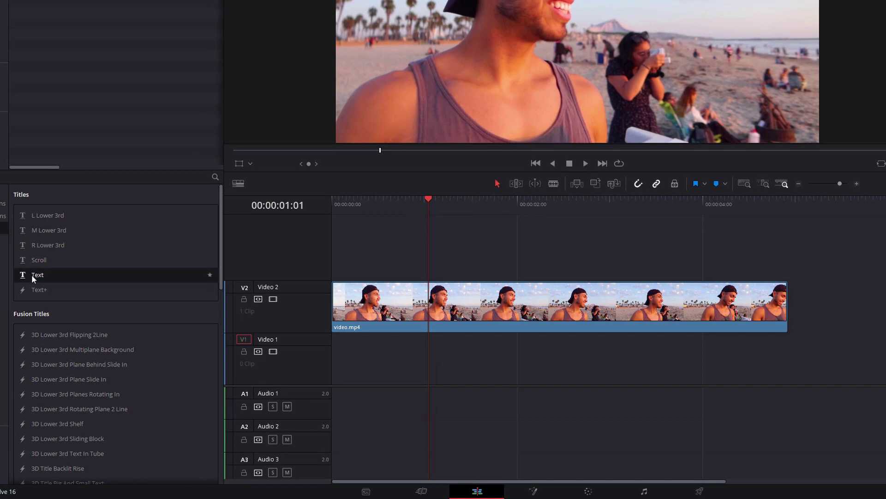
Place a Text title on Video 1 and extend it to end with the beach clip.
left_click_drag(91, 278, 333, 359)
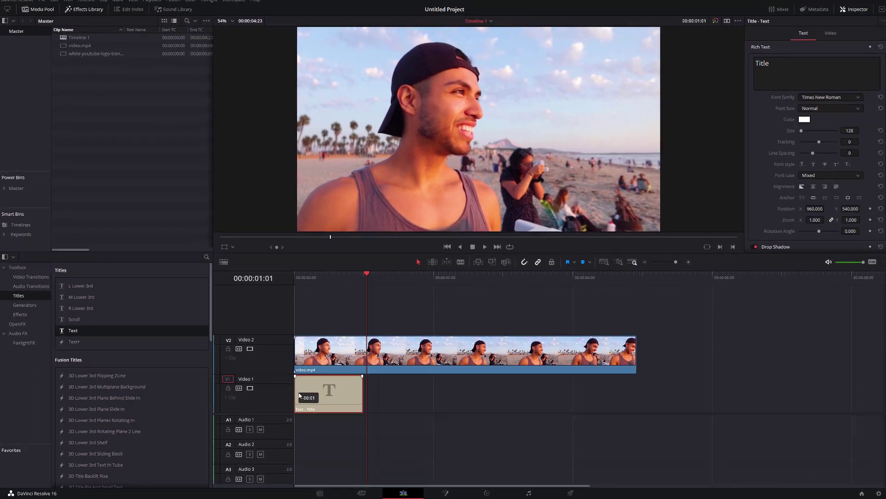
left_click(409, 367)
left_click_drag(361, 398, 627, 398)
Save the project and disable video.mp4 with D so only the title shows.
left_click(323, 351)
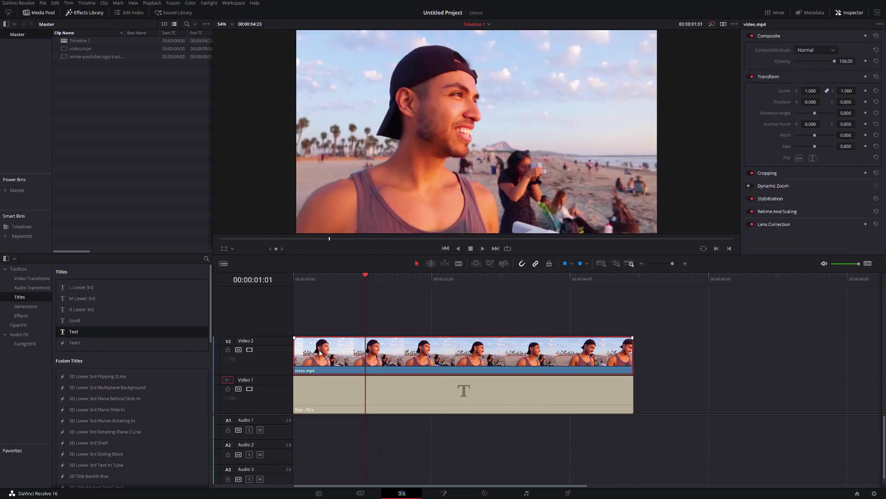
left_click(347, 395)
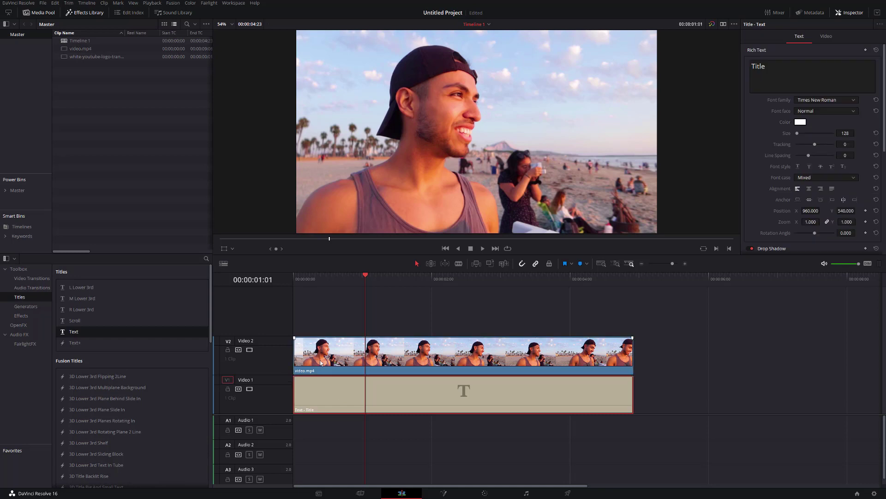
left_click(350, 355)
key("ctrl+s")
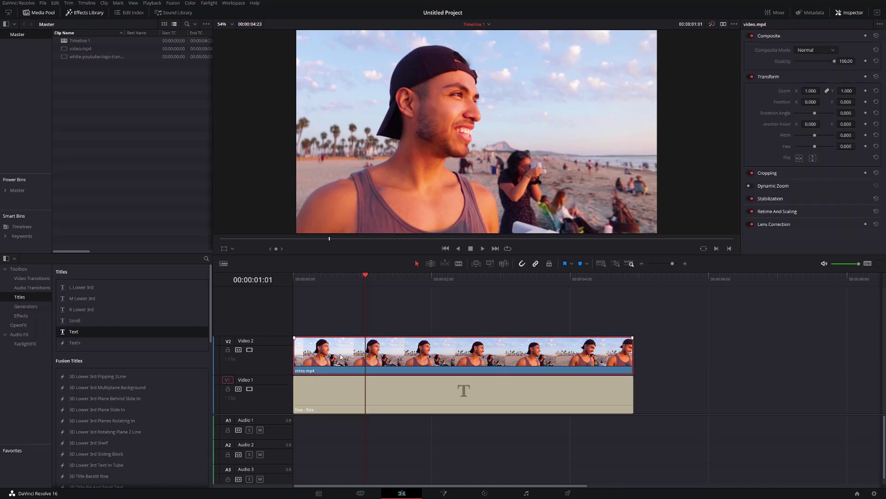
key("d")
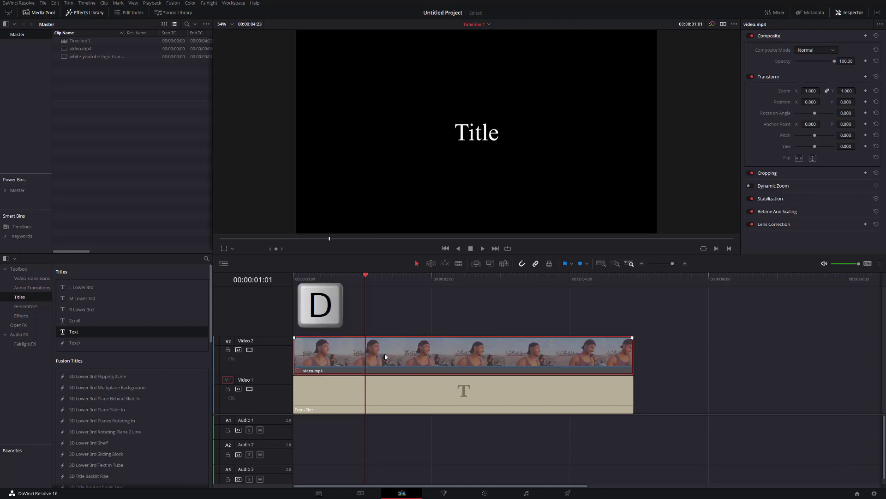
left_click(398, 397)
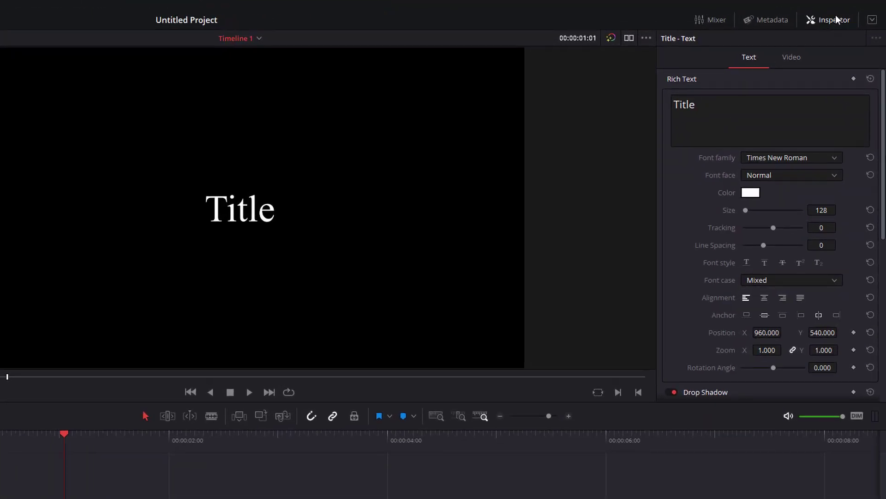
Replace the title text with BEACH and set its font to Montserrat Bold.
triple_click(706, 110)
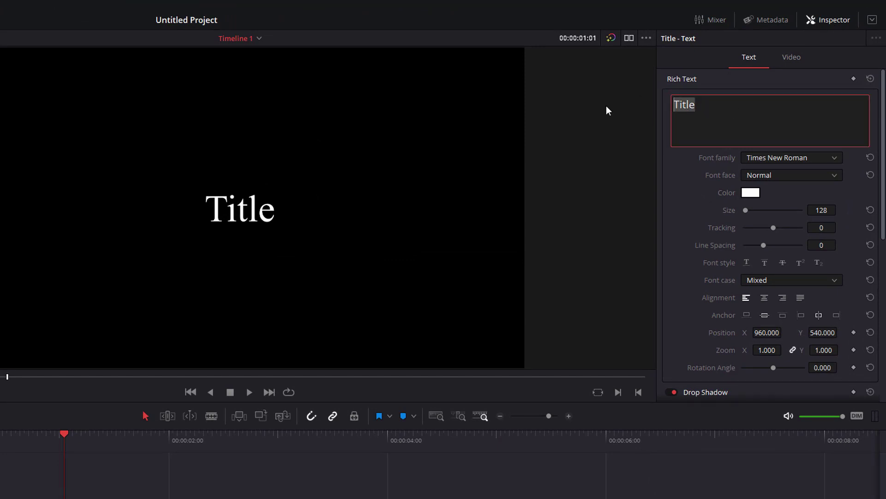
type("BEACH")
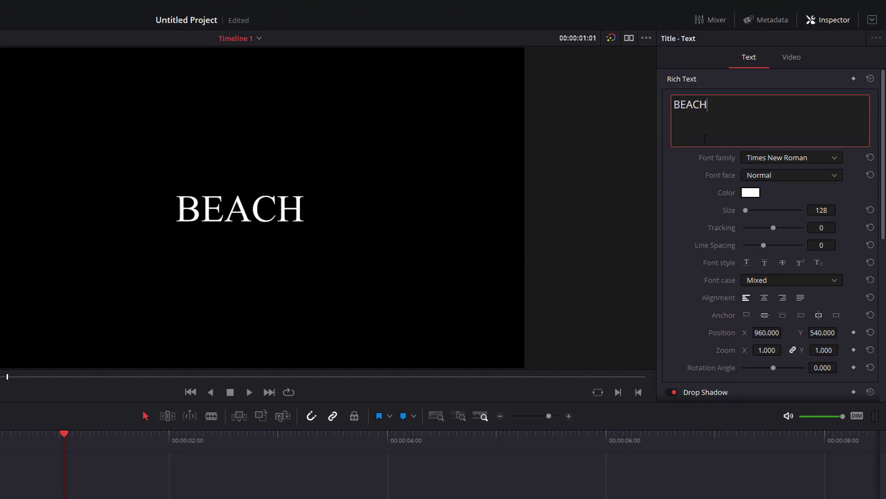
left_click(807, 162)
scroll(794, 220, "up", 15)
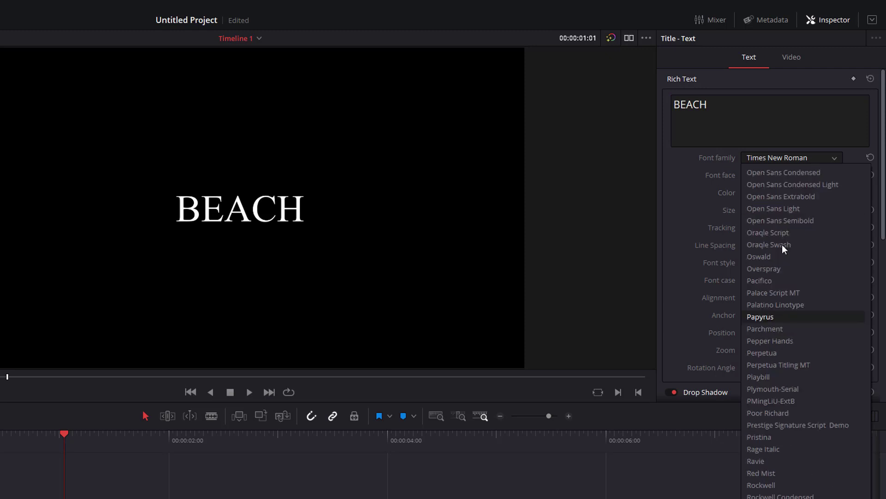
scroll(790, 252, "up", 3)
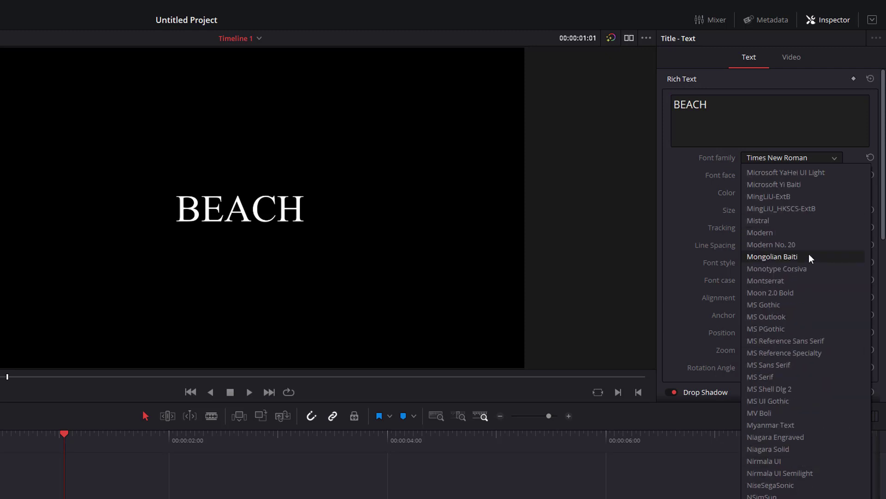
left_click(780, 280)
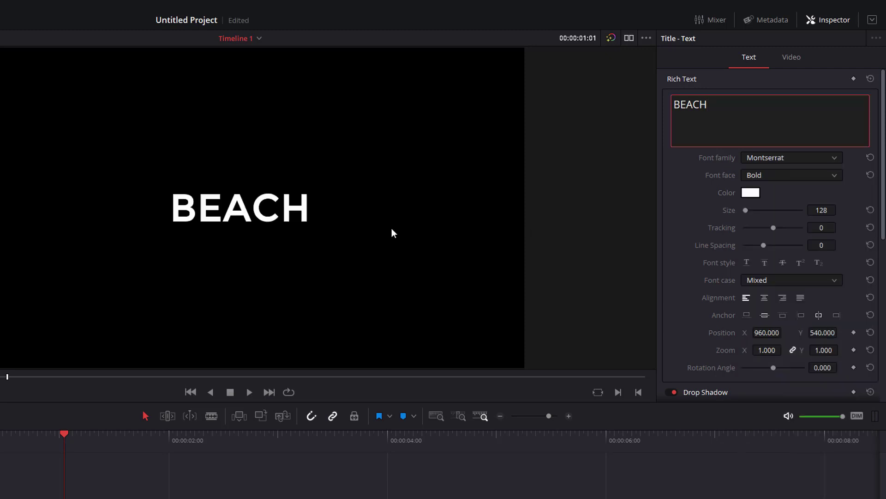
Check the title's text colour in the colour picker and keep it white.
left_click(753, 193)
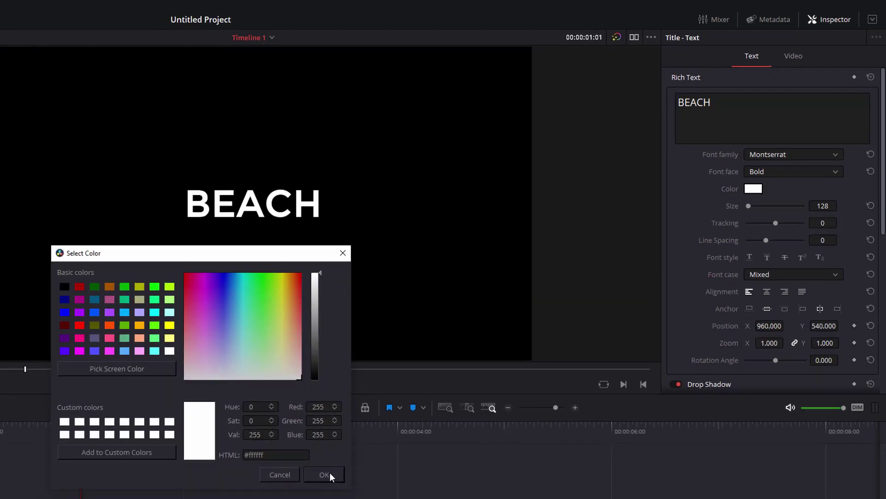
left_click(313, 484)
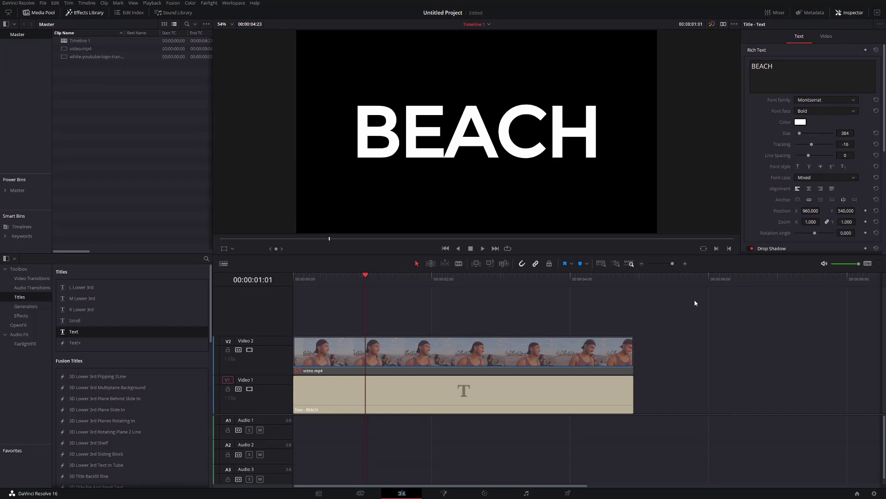
left_click(449, 339)
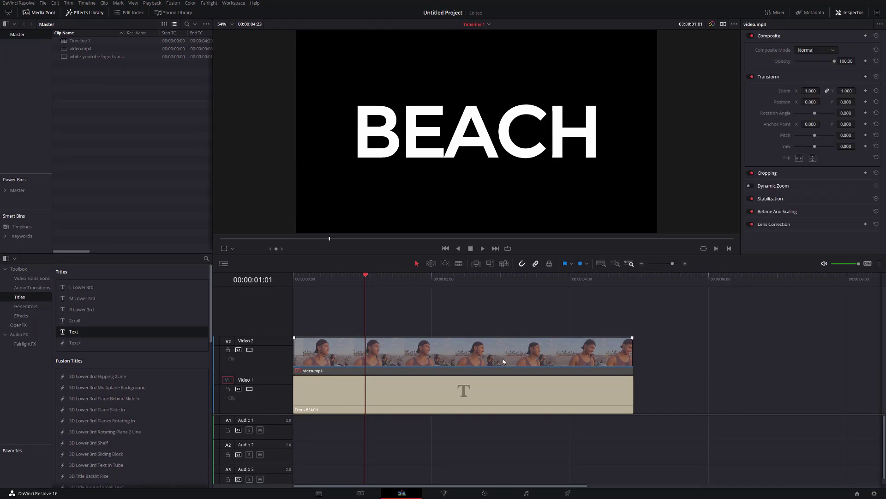
Re-enable the video.mp4 clip with D and save the project.
left_click(457, 354)
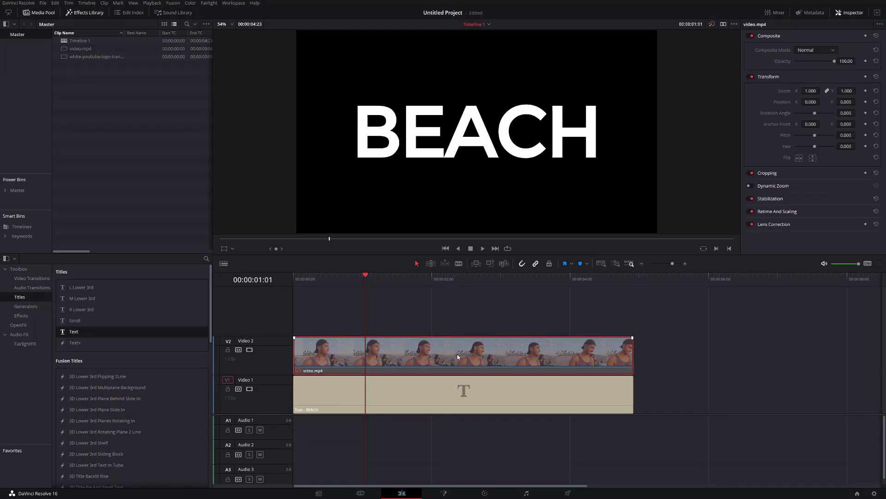
key("d")
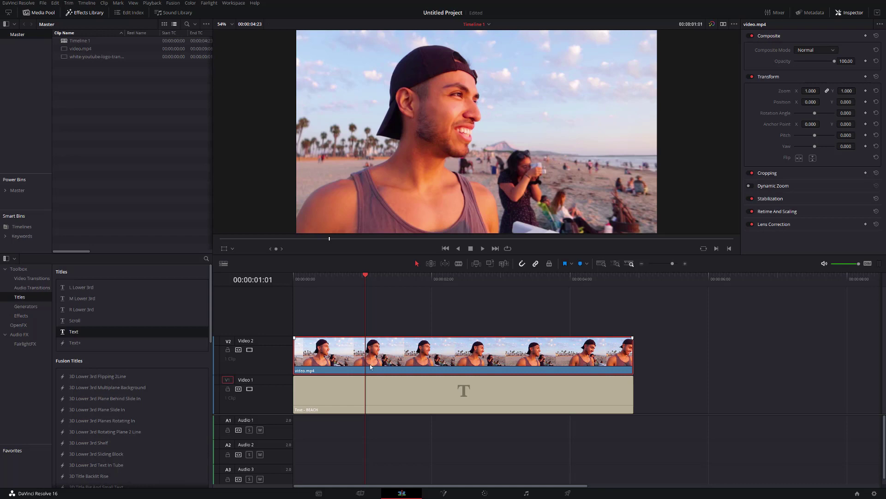
key("ctrl+s")
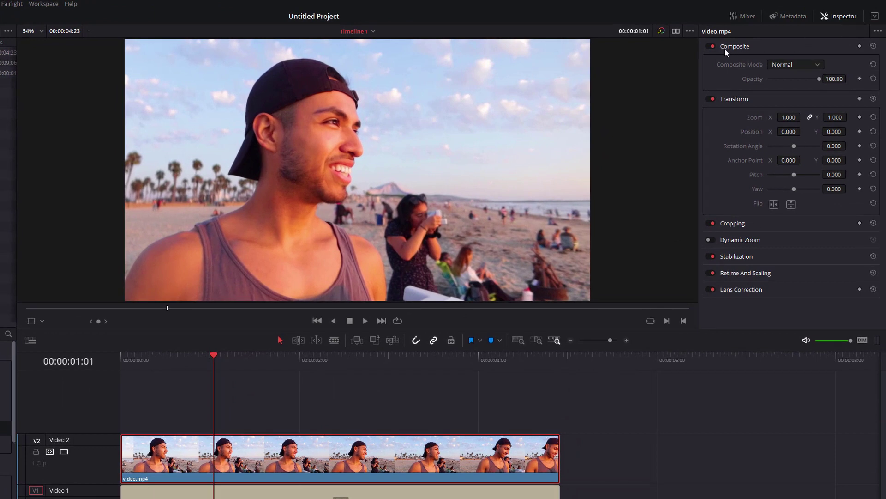
Set video.mp4's Composite Mode to Multiply, save, and play back the BEACH mask.
left_click(785, 67)
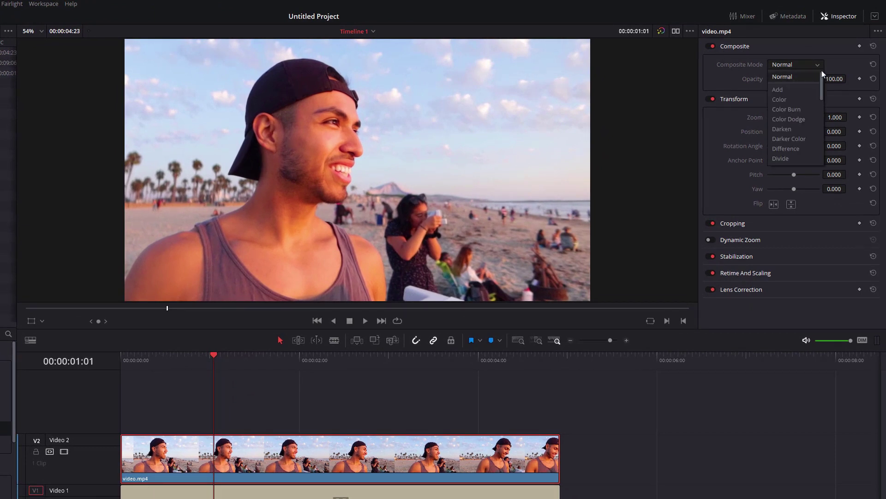
left_click_drag(824, 81, 828, 129)
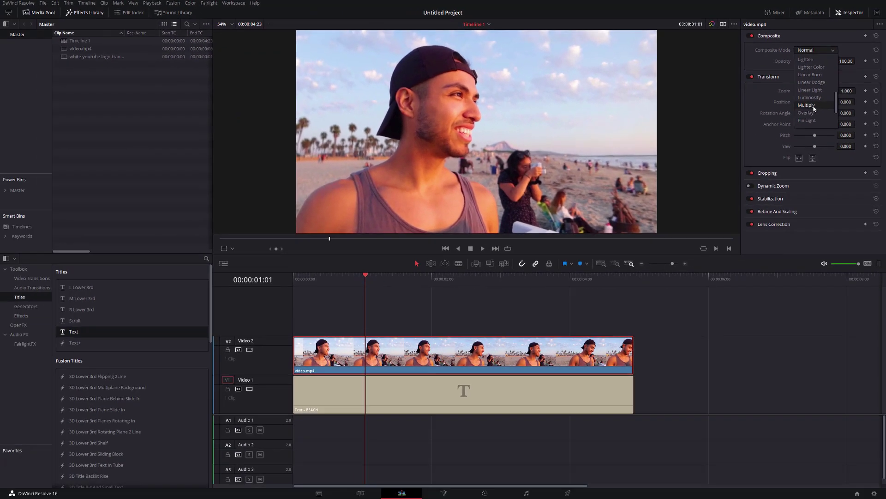
left_click(787, 136)
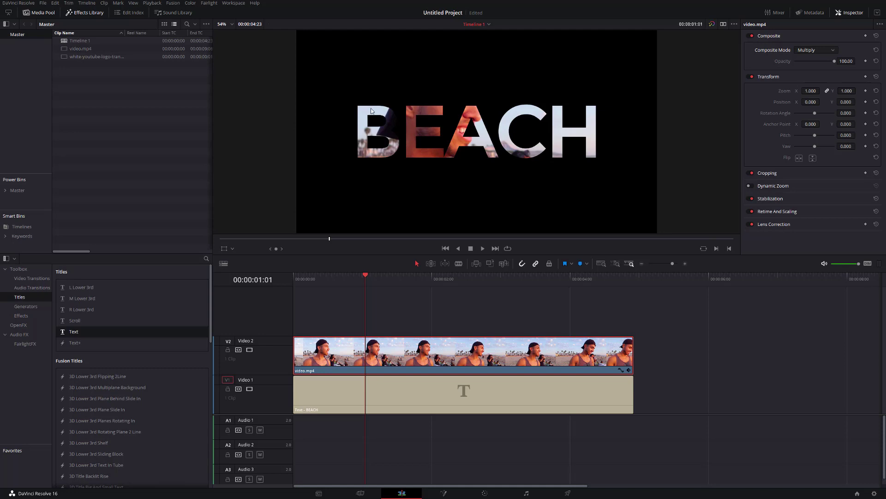
key("ctrl+s")
key("space")
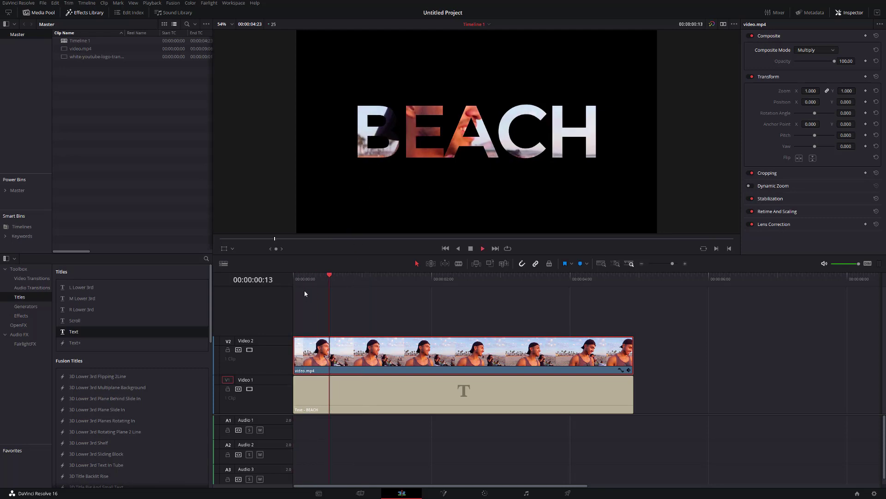
key("space")
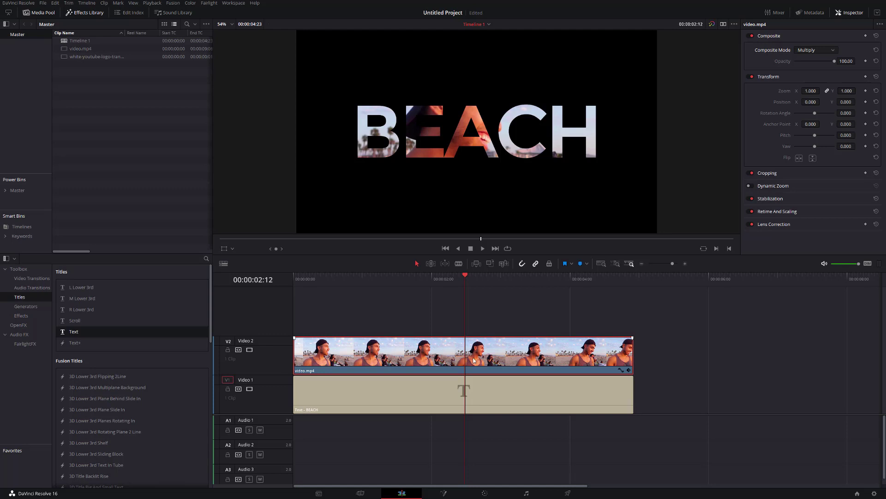
Keep the BEACH text colour white (#ffffff), return to the start, and save.
left_click(473, 395)
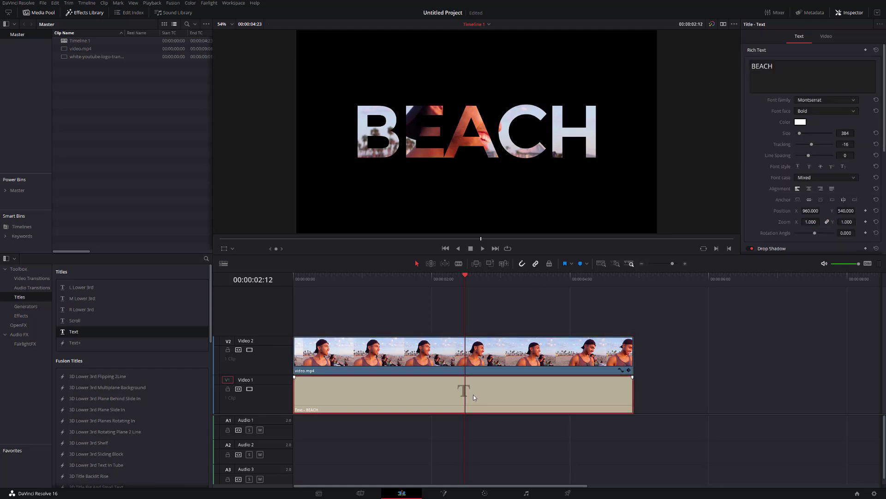
left_click(800, 122)
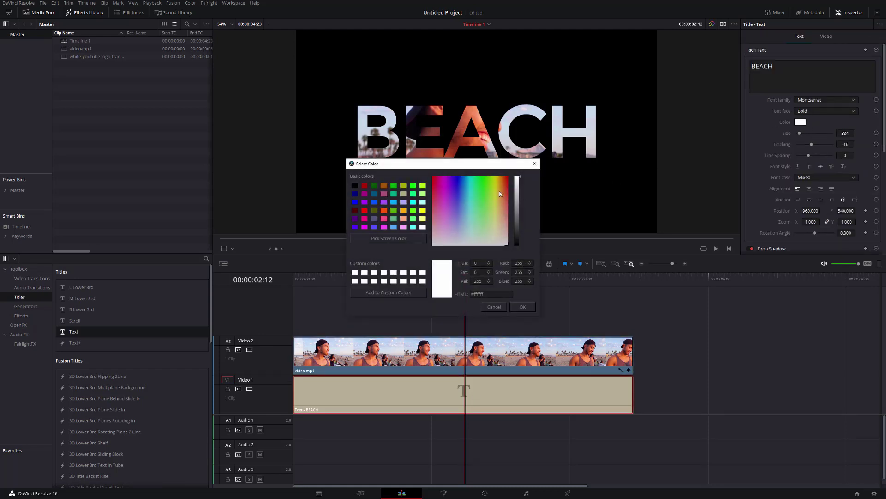
left_click_drag(500, 194, 433, 204)
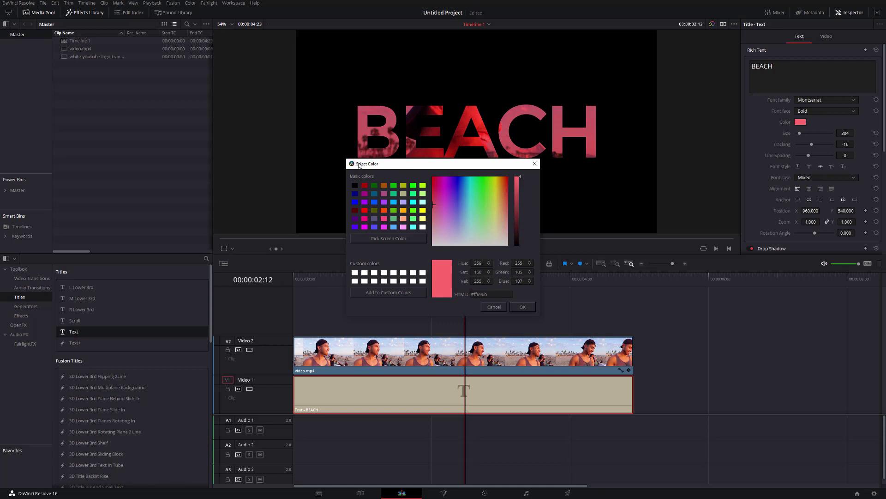
left_click_drag(472, 204, 519, 268)
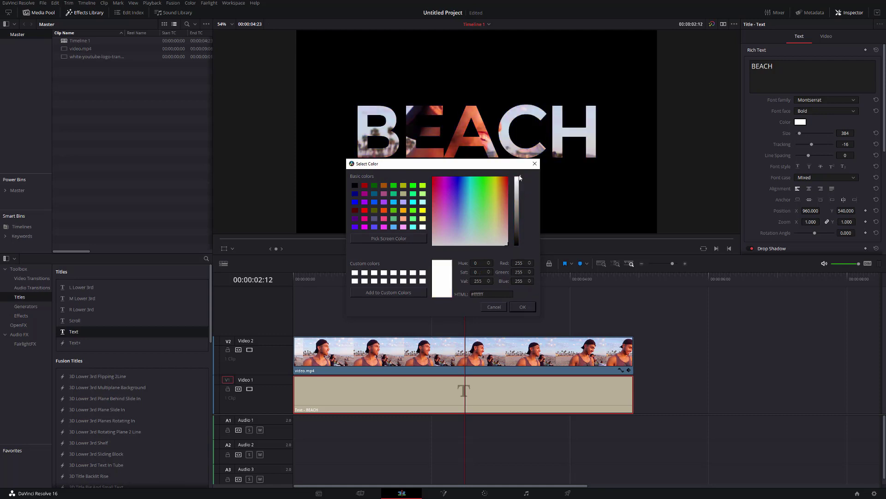
key("Return")
key("Home")
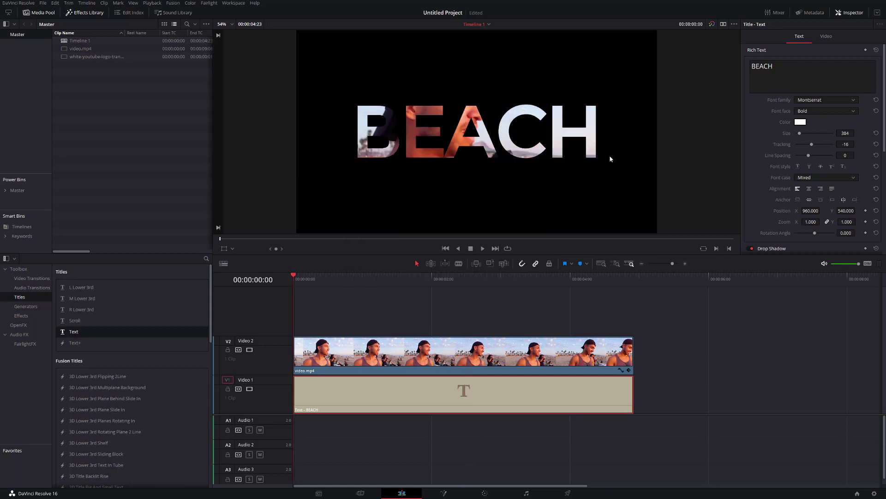
key("ctrl+s")
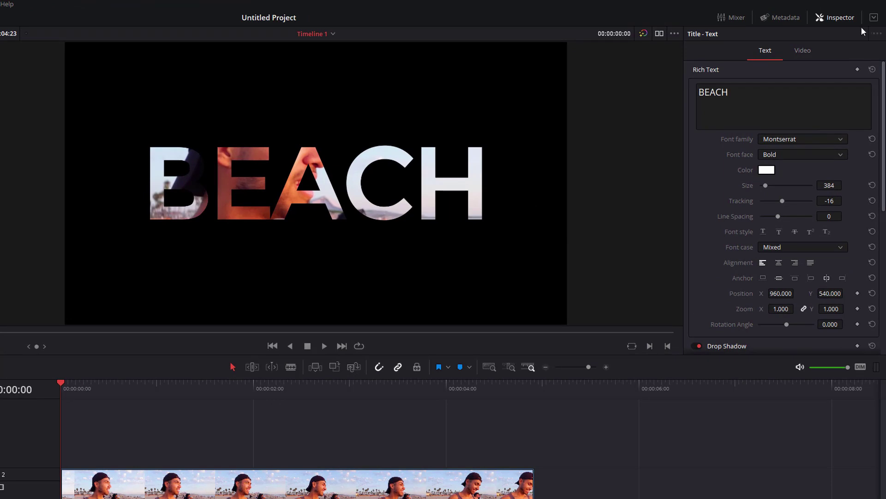
Enable Dynamic Zoom in the title's Video settings and play back the zoom.
left_click(803, 51)
scroll(785, 116, "down", 3)
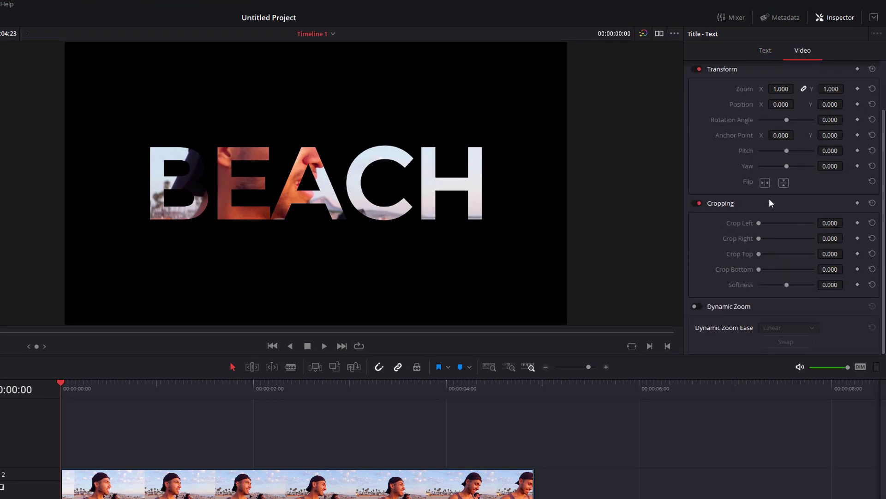
left_click(697, 307)
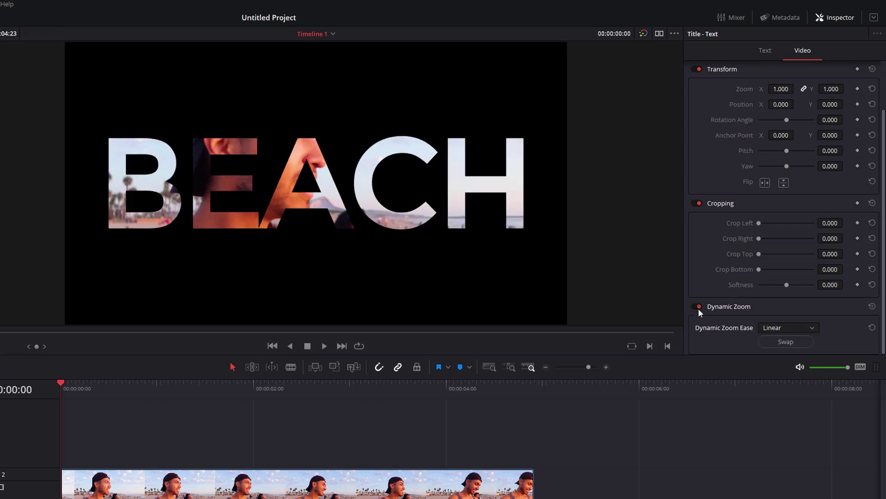
key("space")
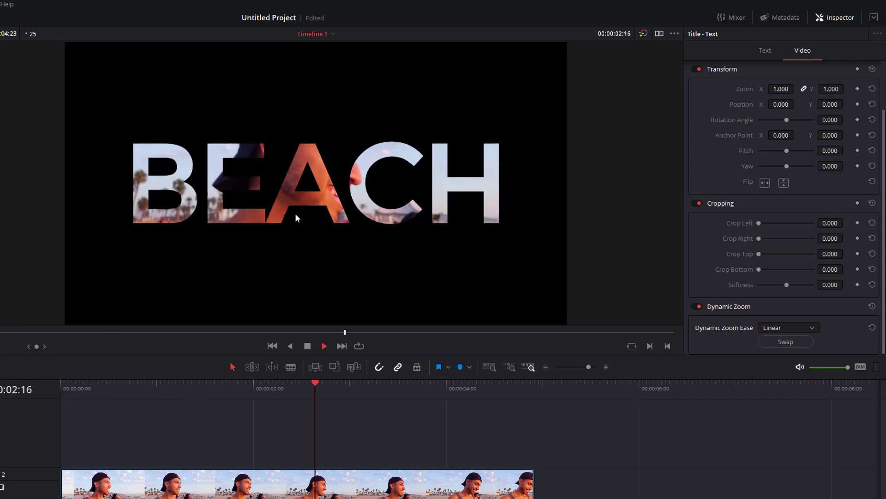
key("space")
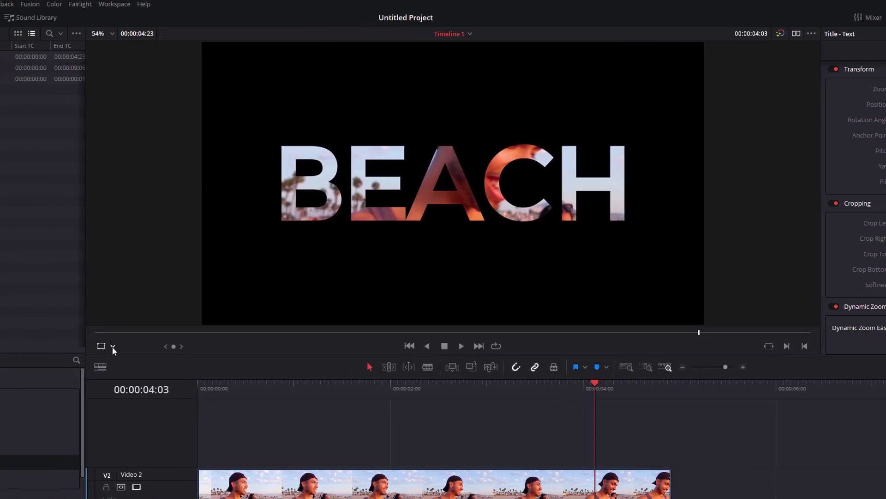
Switch the viewer overlay to Dynamic Zoom, return to the start, and save.
left_click(113, 347)
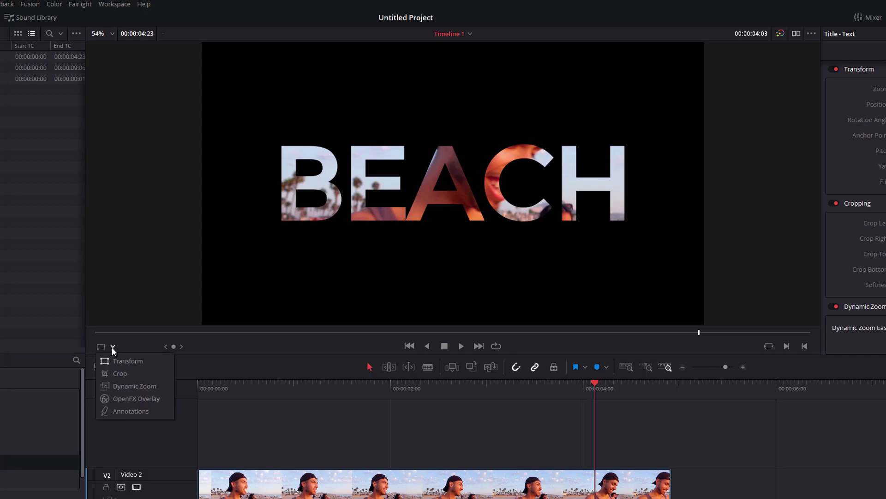
left_click(116, 386)
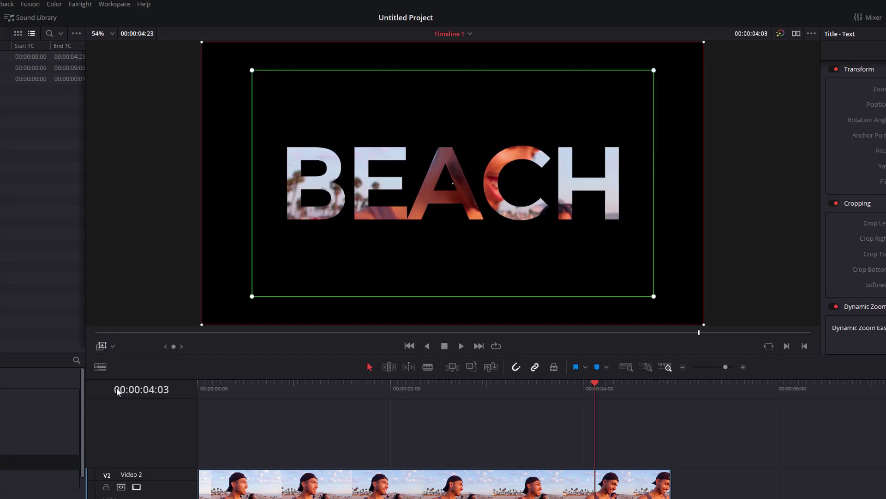
key("Home")
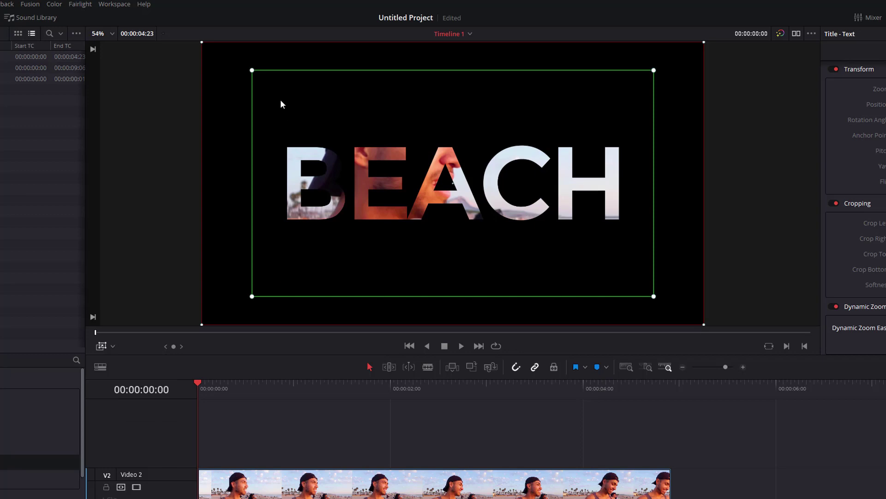
key("ctrl+s")
Shrink the green start frame around the letters EAC and replay from the start.
left_click_drag(252, 298, 355, 243)
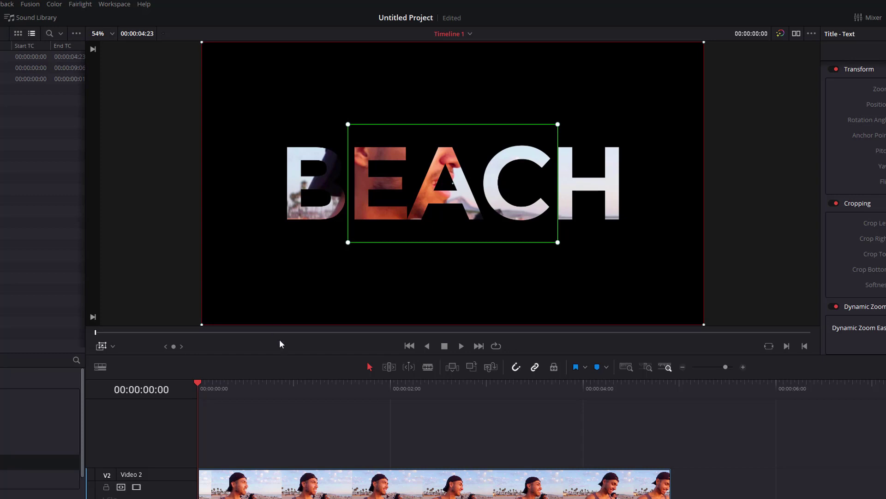
left_click(240, 385)
key("Home")
key("space")
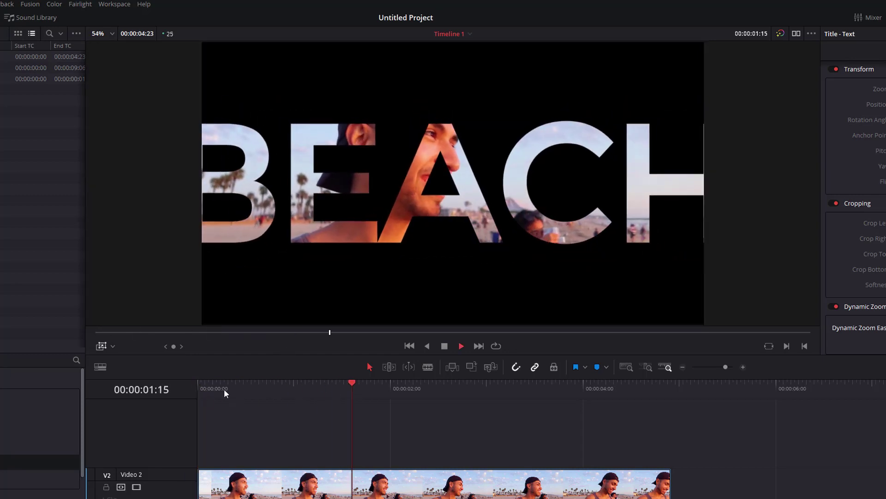
key("space")
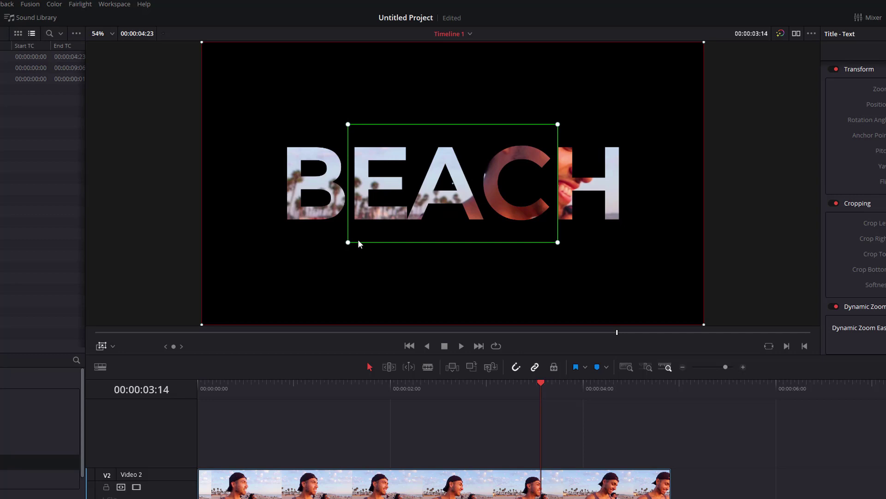
Move the start frame over BEA, match the end frame's size, place it over ACH, and replay.
left_click_drag(359, 243, 354, 218)
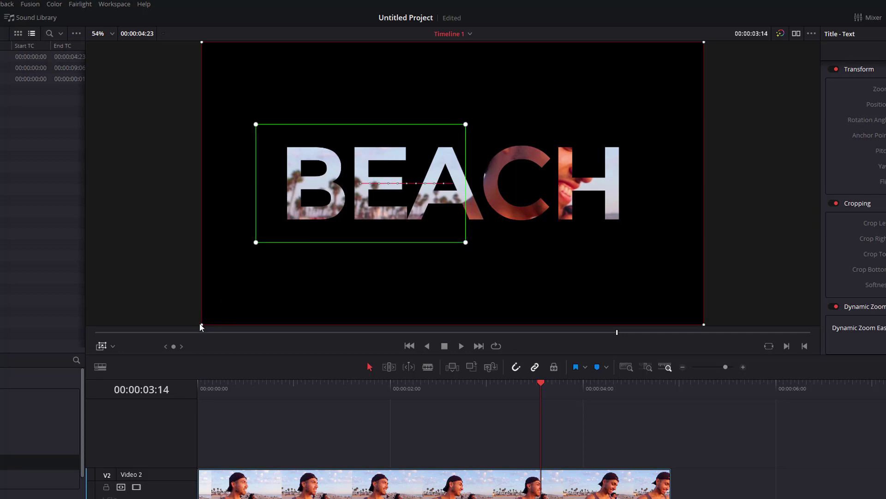
left_click_drag(200, 323, 350, 251)
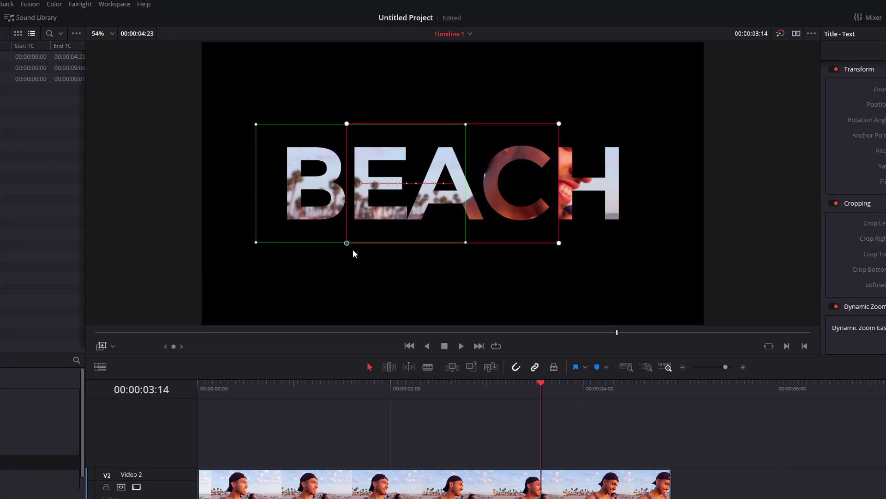
left_click_drag(528, 193, 621, 193)
left_click_drag(292, 387, 146, 381)
key("space")
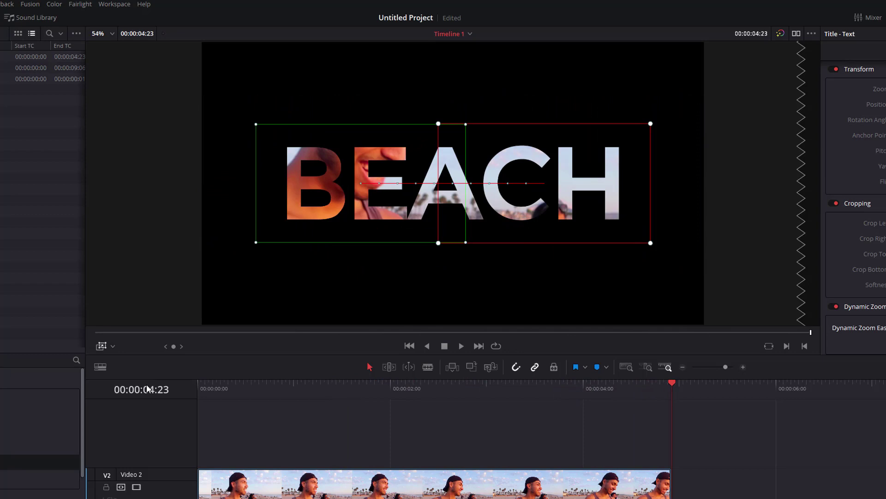
Set Dynamic Zoom Ease to Ease In and Out and replay from the start.
left_click_drag(367, 382, 317, 373)
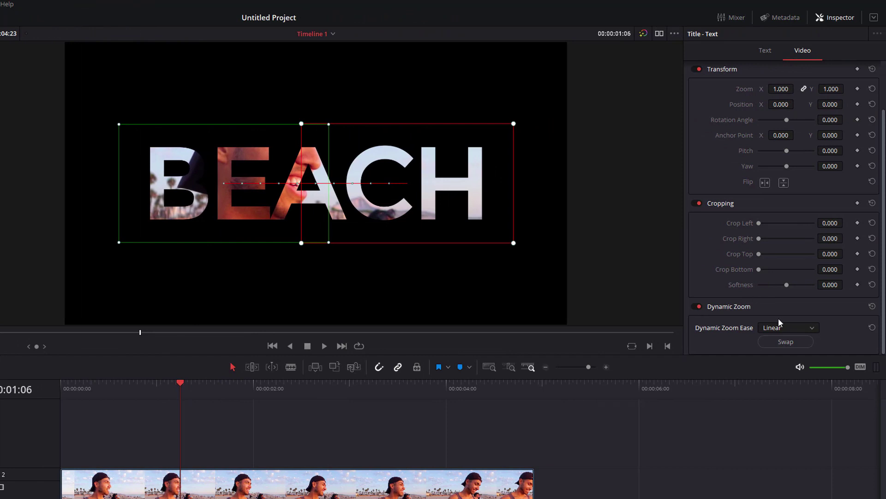
left_click(786, 326)
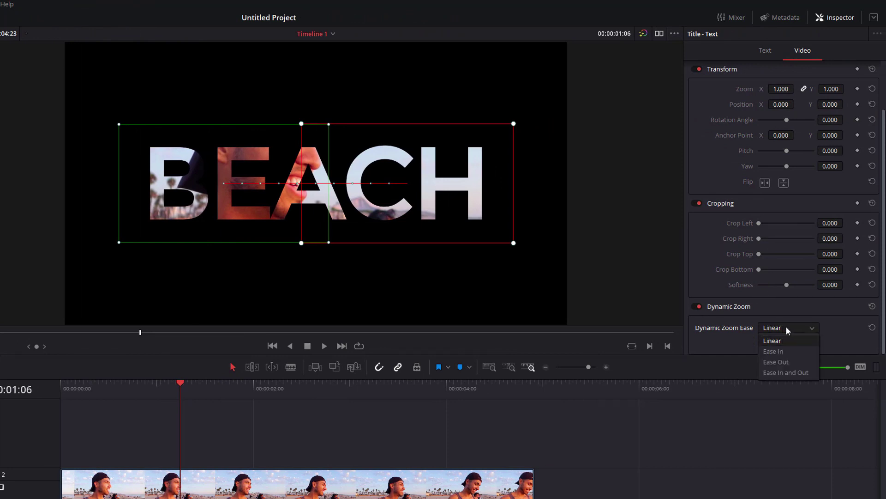
left_click(778, 372)
left_click_drag(148, 387, 44, 384)
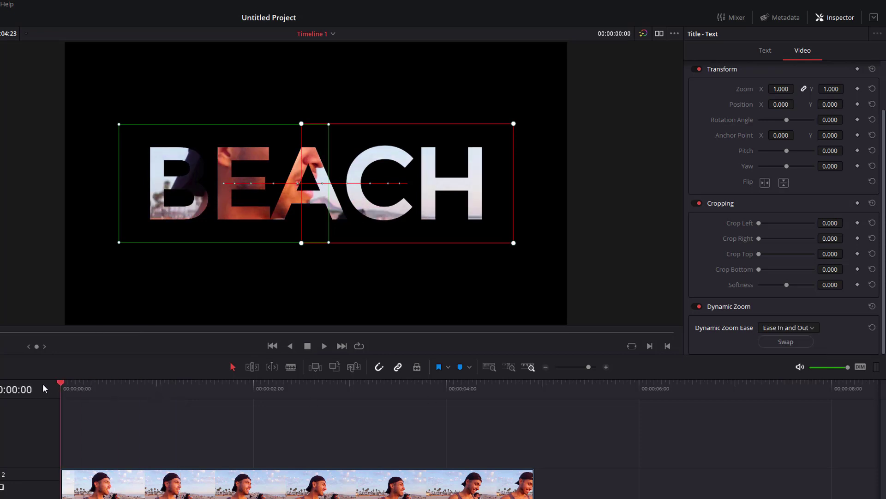
key("space")
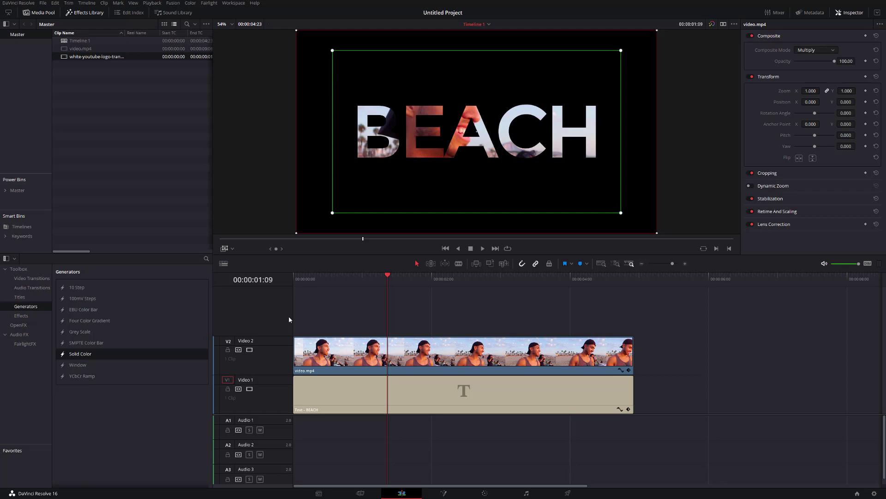
Delete the Text - BEACH clip from V1 and preview white-youtube-logo from the Media Pool.
left_click(545, 388)
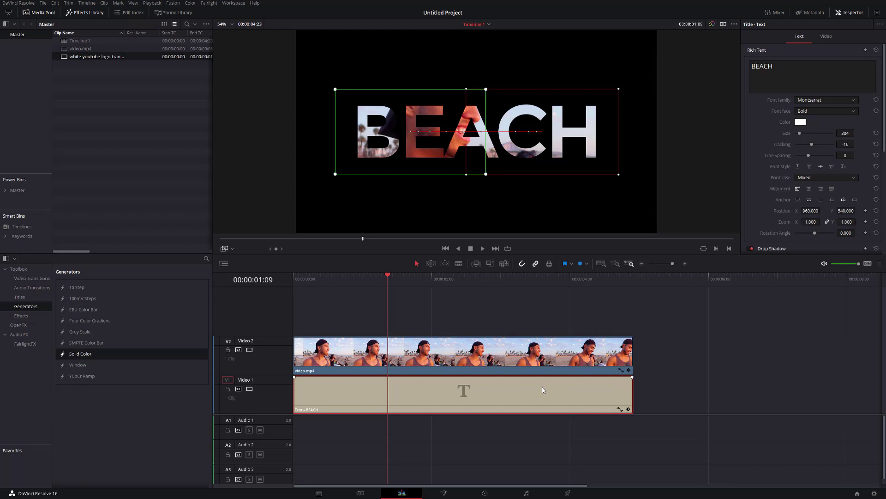
key("Delete")
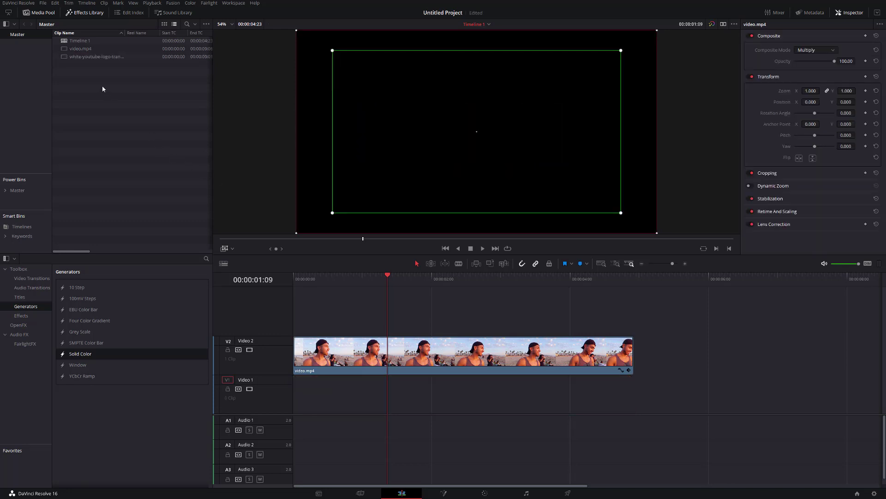
double_click(107, 58)
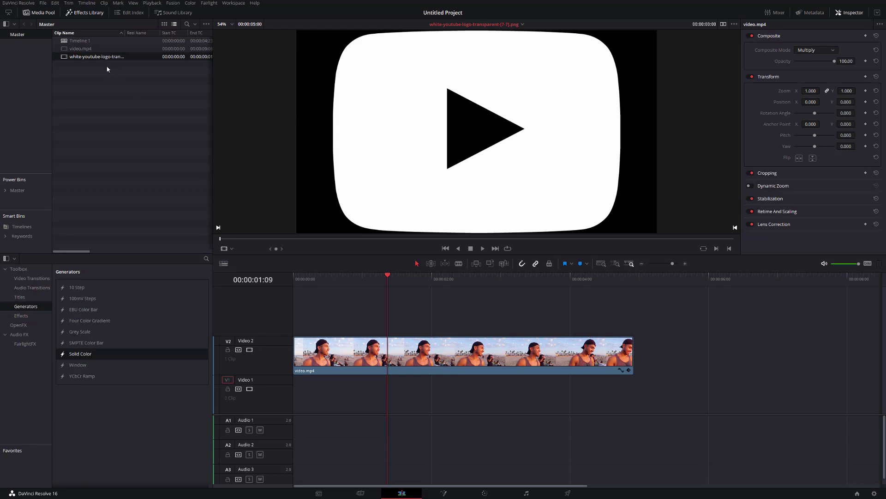
Place the YouTube logo PNG at the start of Video 1, preview it, and save the project.
left_click_drag(96, 61, 295, 399)
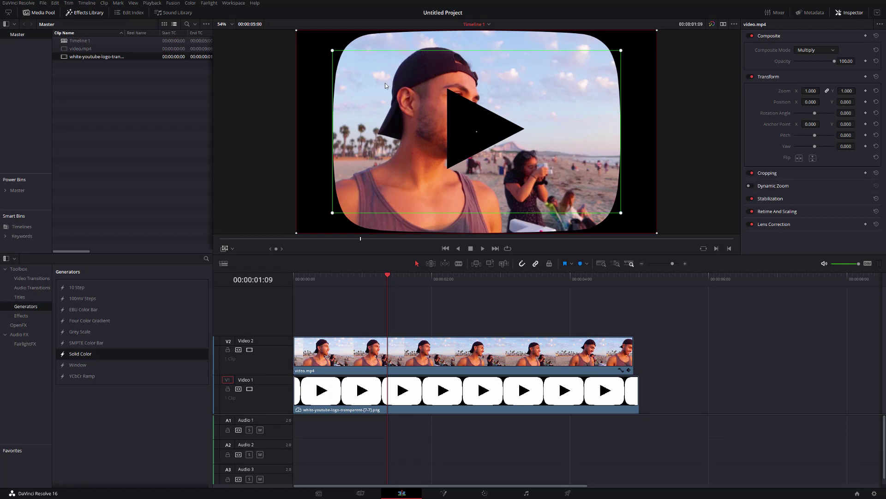
key("space")
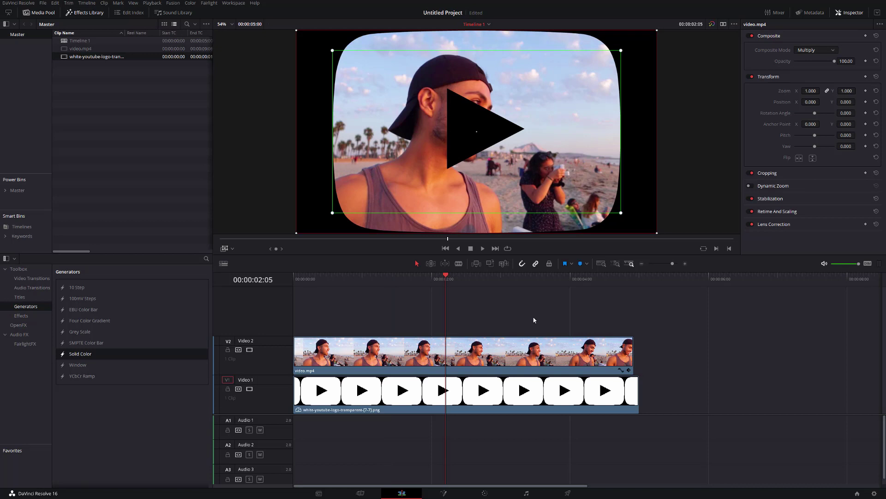
key("ctrl+s")
Select the YouTube logo clip and replay the logo composite from the beginning.
left_click(430, 396)
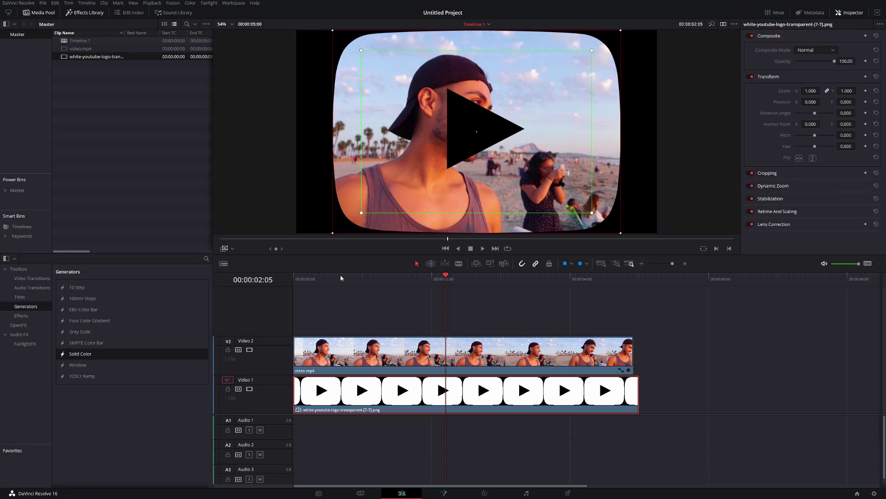
left_click_drag(340, 276, 281, 273)
key("space")
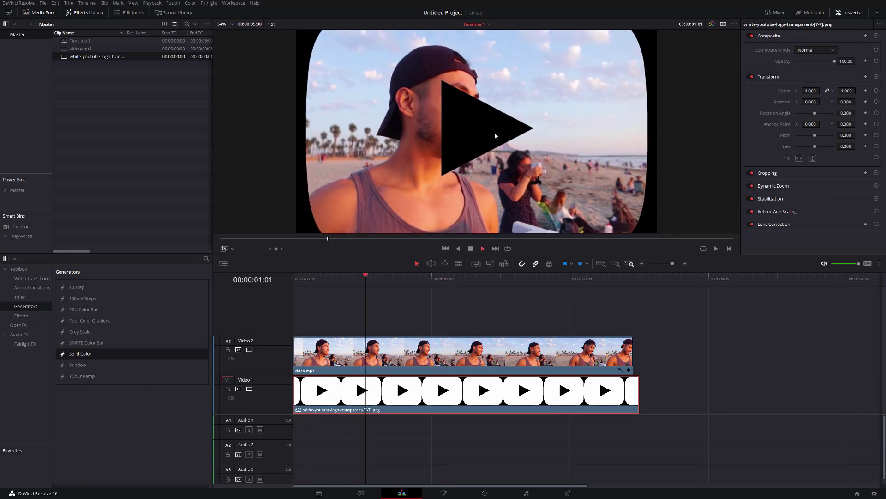